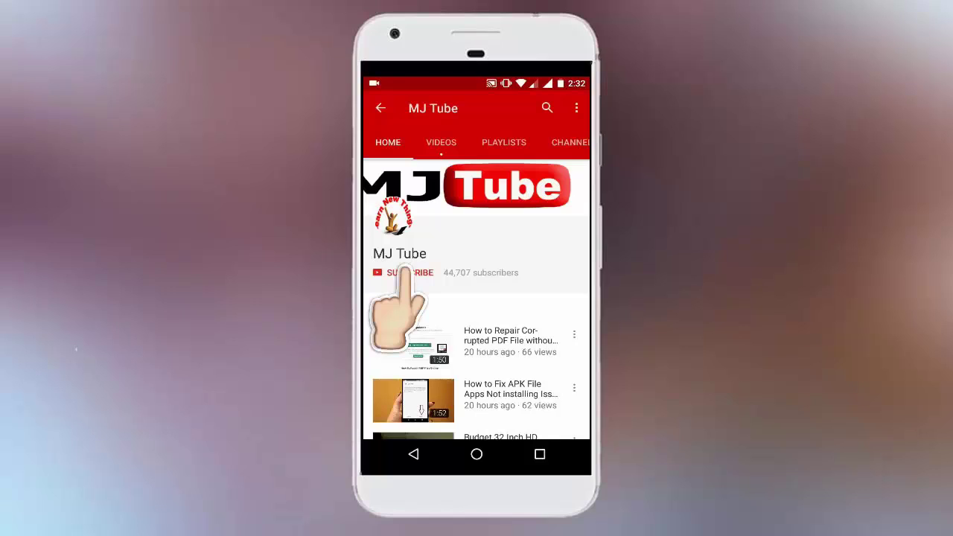
{"action": "left_click", "coordinate": [408, 273]}
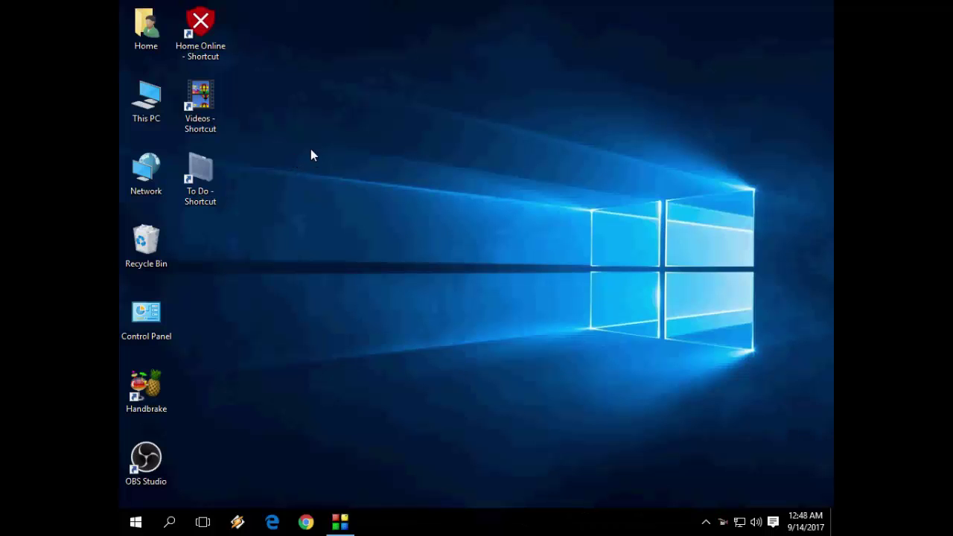
{"action": "right_click", "coordinate": [311, 150]}
{"action": "left_click", "coordinate": [338, 189]}
Step: Try to uninstall Microsoft Office Professional Plus 2016 - en-us from Programs and Features in Control Panel
{"action": "double_click", "coordinate": [158, 320]}
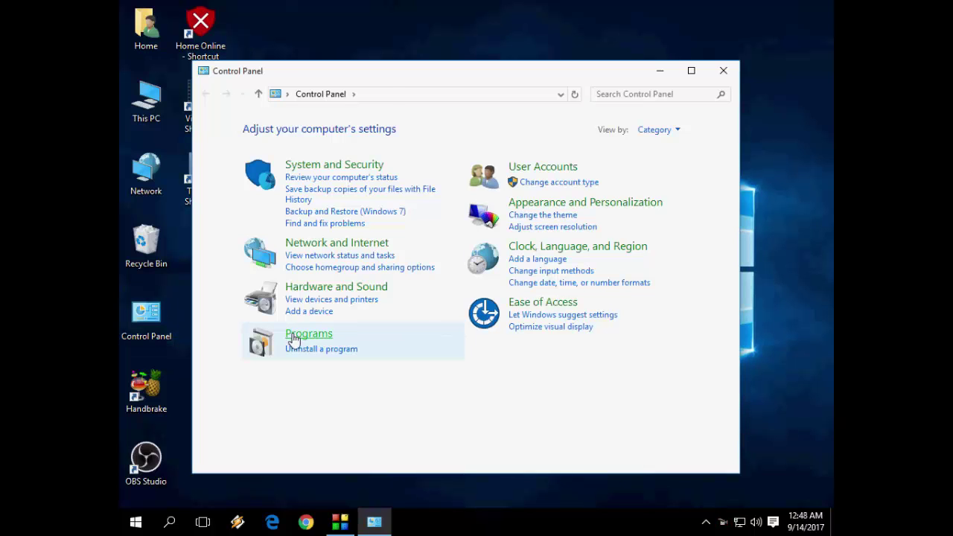
{"action": "left_click", "coordinate": [307, 333]}
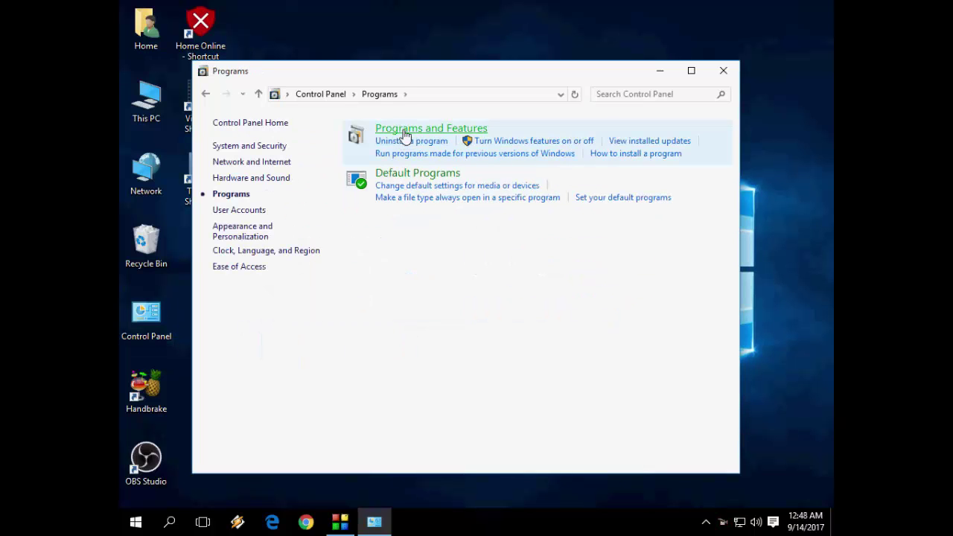
{"action": "left_click", "coordinate": [405, 131]}
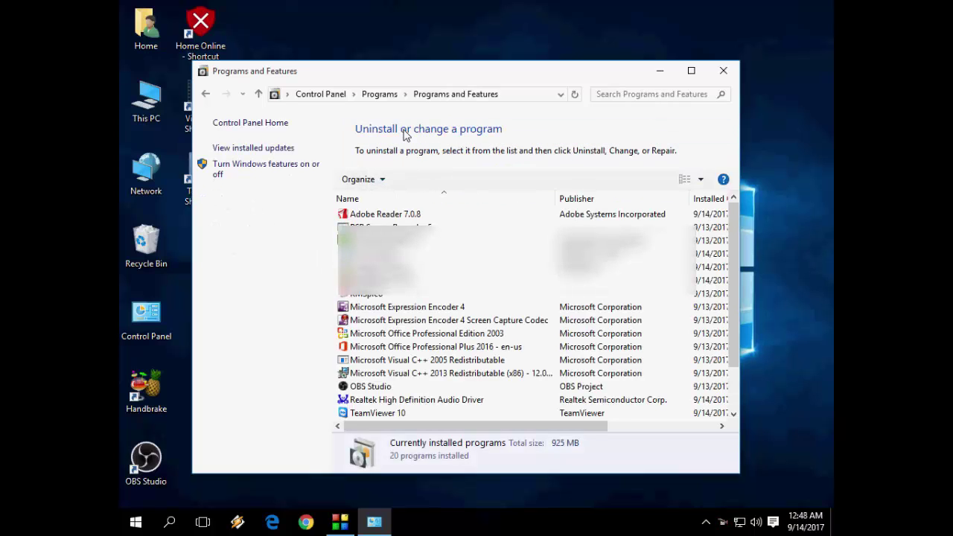
{"action": "left_click", "coordinate": [474, 348]}
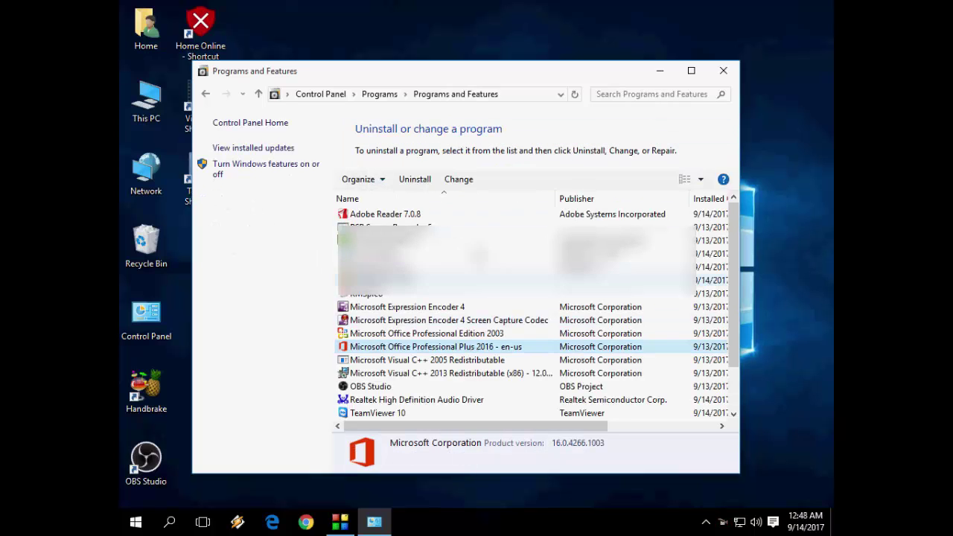
{"action": "left_click", "coordinate": [415, 183]}
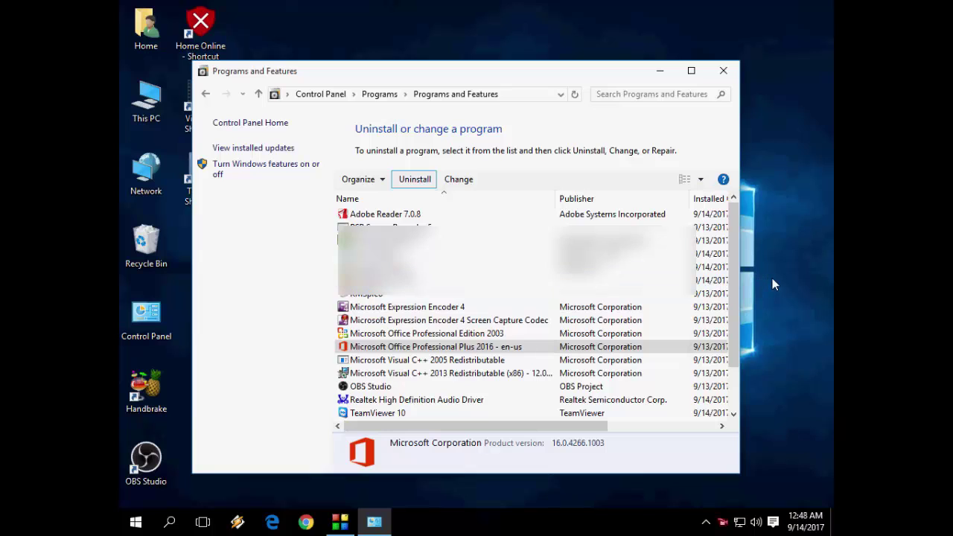
Step: Refresh the desktop and run setup32 from the office folder on DVD Drive (D:) 16.0.4266.1003
{"action": "right_click", "coordinate": [421, 133]}
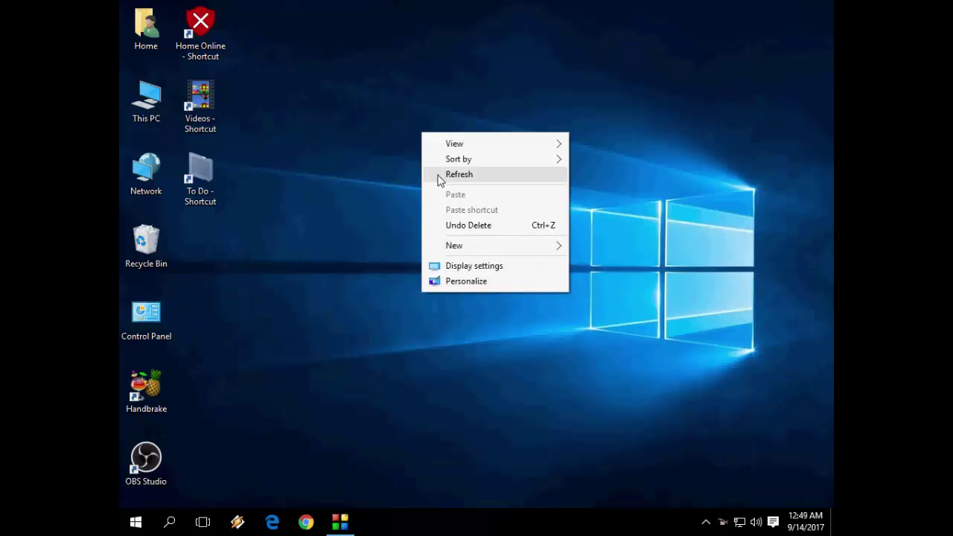
{"action": "left_click", "coordinate": [439, 175]}
{"action": "double_click", "coordinate": [132, 106]}
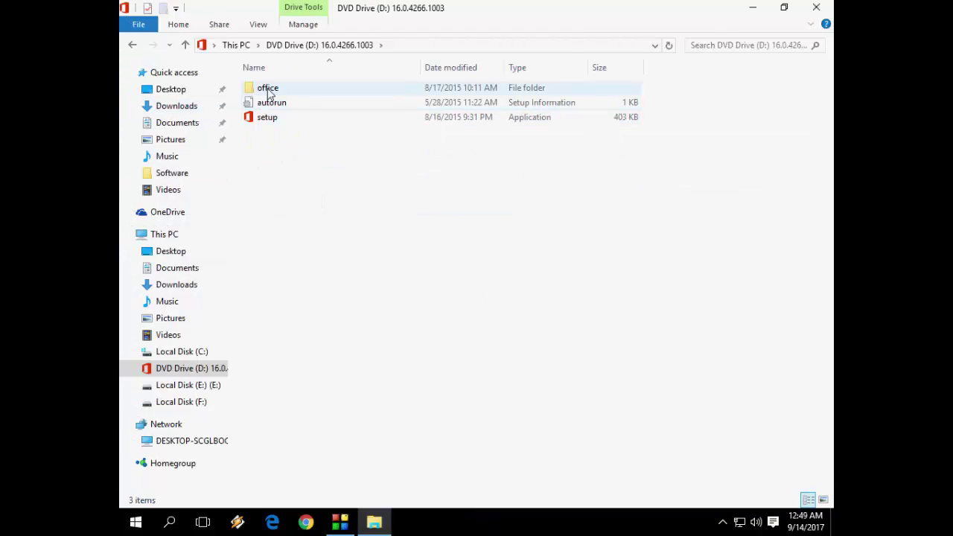
{"action": "left_click", "coordinate": [268, 90]}
{"action": "double_click", "coordinate": [267, 89]}
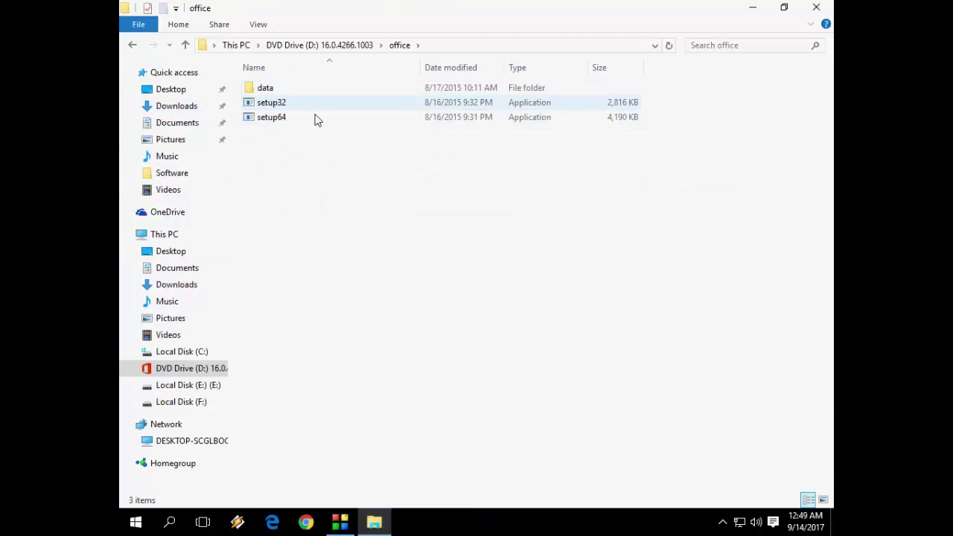
{"action": "left_click", "coordinate": [261, 106]}
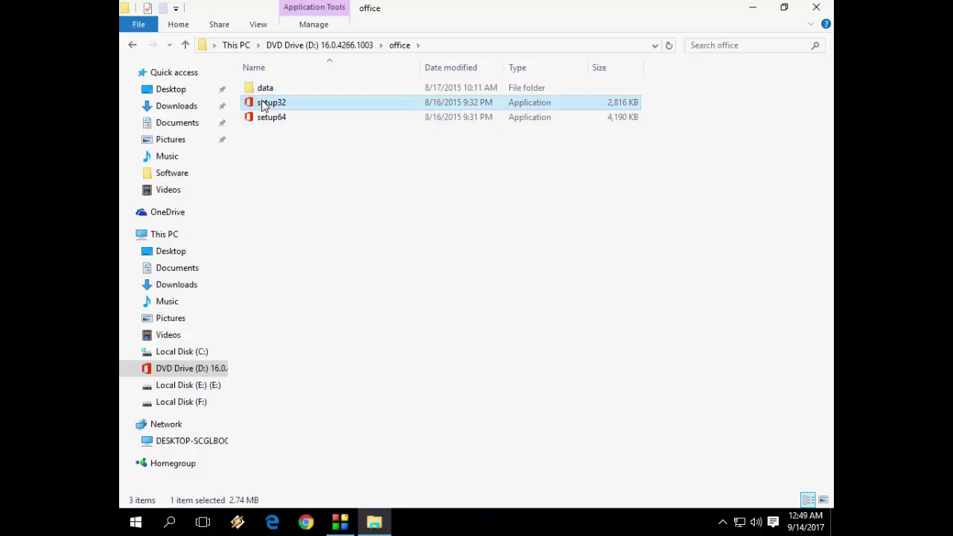
{"action": "double_click", "coordinate": [262, 106]}
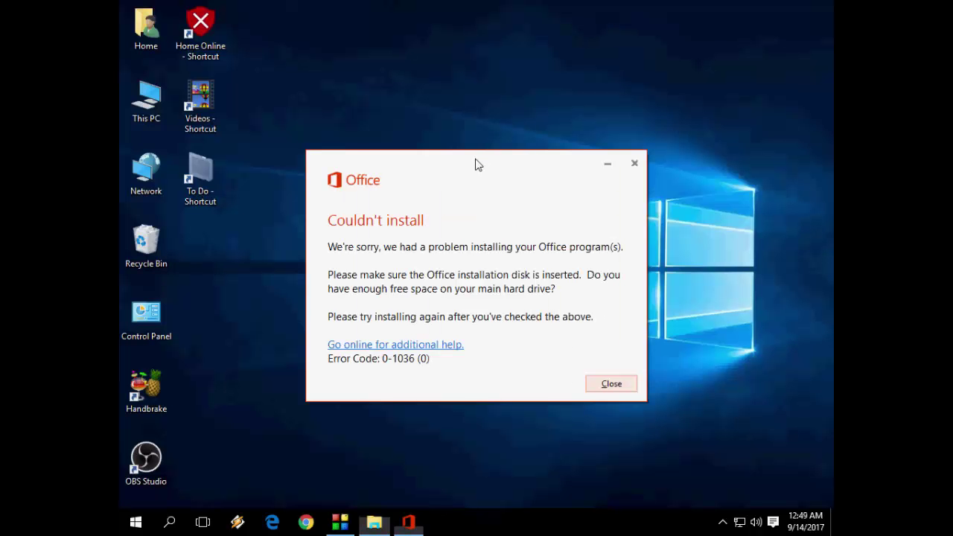
Step: Open the online help for the Office installation error and save its o15-ctrremove uninstall tool to the Desktop
{"action": "left_click_drag", "start_coordinate": [475, 159], "coordinate": [479, 143]}
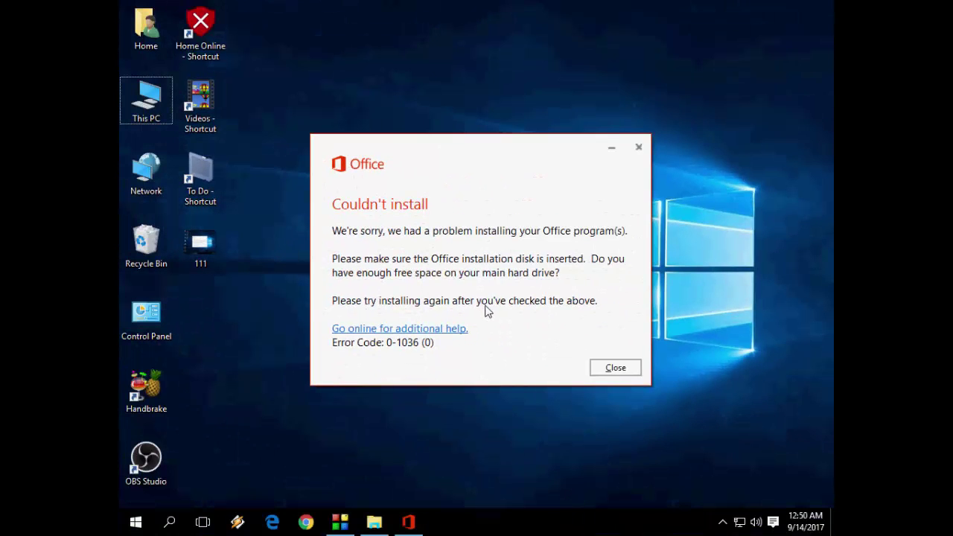
{"action": "left_click", "coordinate": [459, 329]}
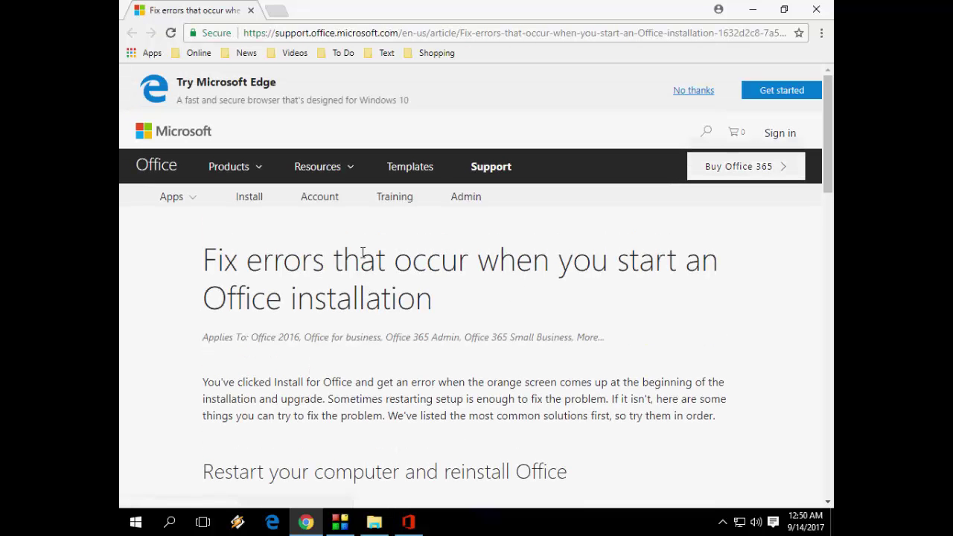
{"action": "scroll", "coordinate": [363, 254], "scroll_direction": "down", "scroll_amount": 1}
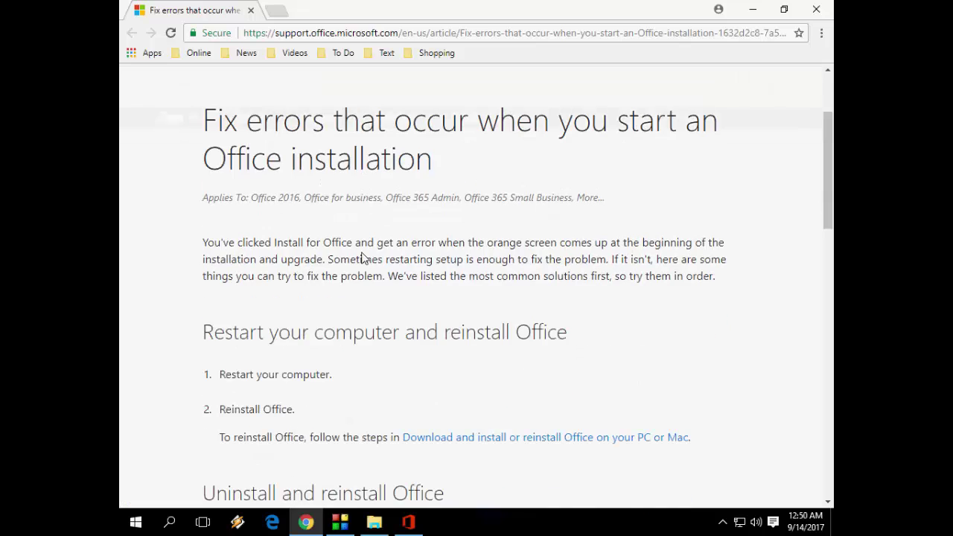
{"action": "scroll", "coordinate": [362, 255], "scroll_direction": "down", "scroll_amount": 1}
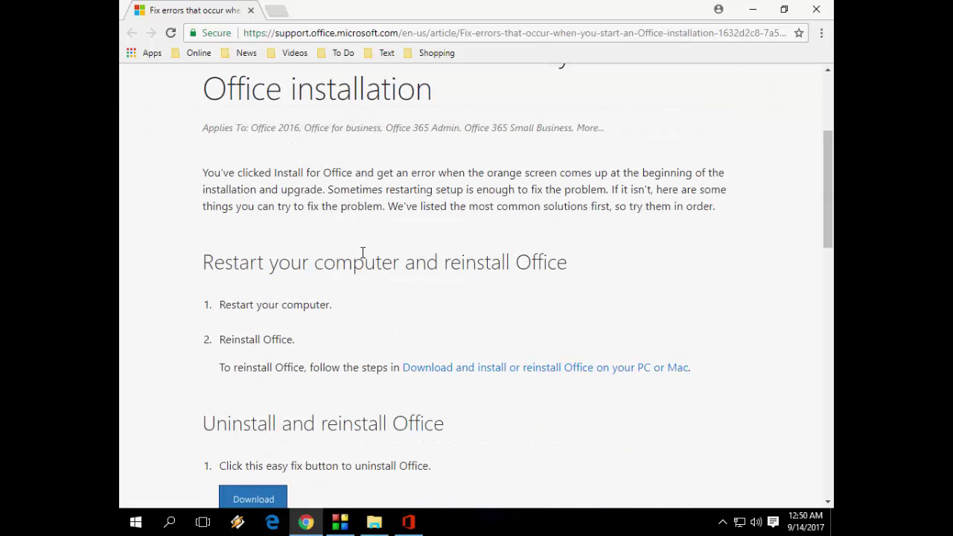
{"action": "scroll", "coordinate": [362, 253], "scroll_direction": "down", "scroll_amount": 1}
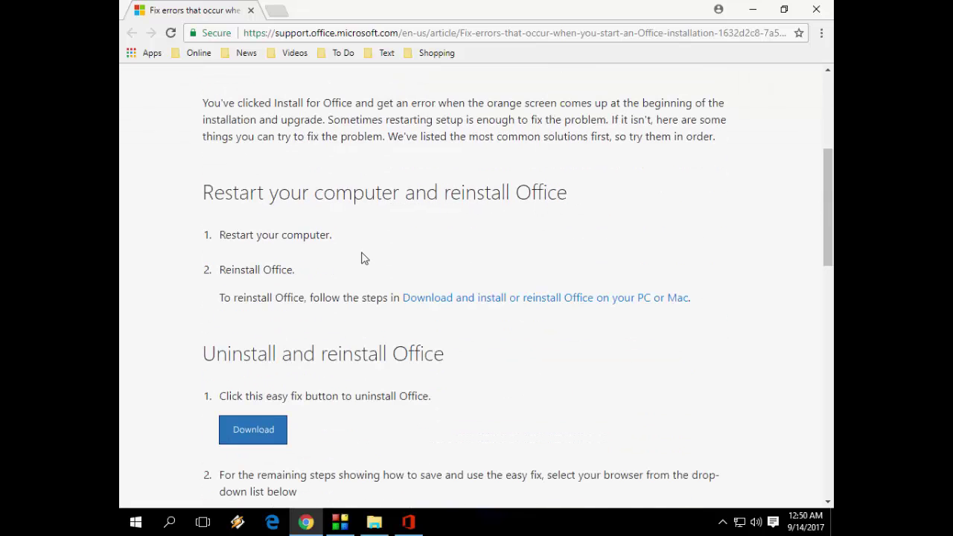
{"action": "scroll", "coordinate": [363, 253], "scroll_direction": "down", "scroll_amount": 1}
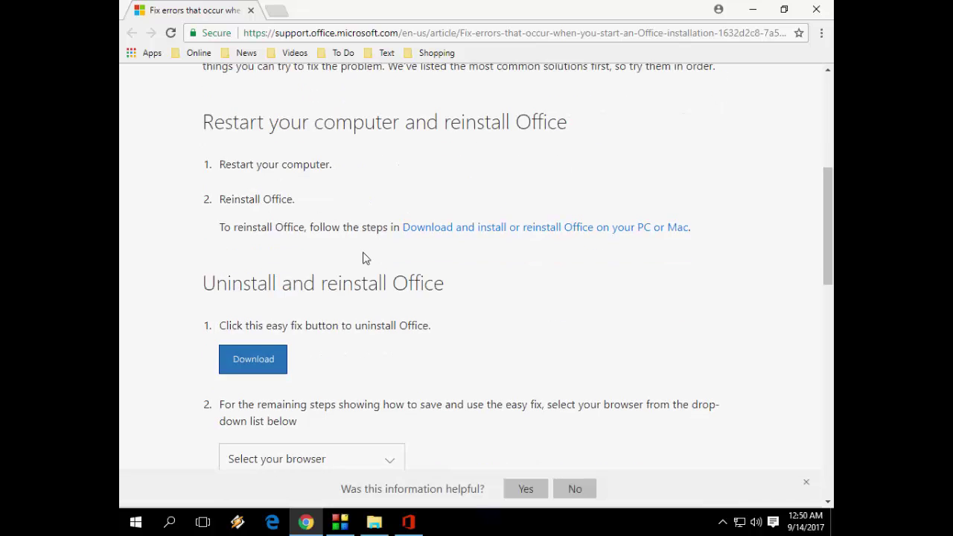
{"action": "scroll", "coordinate": [364, 255], "scroll_direction": "down", "scroll_amount": 1}
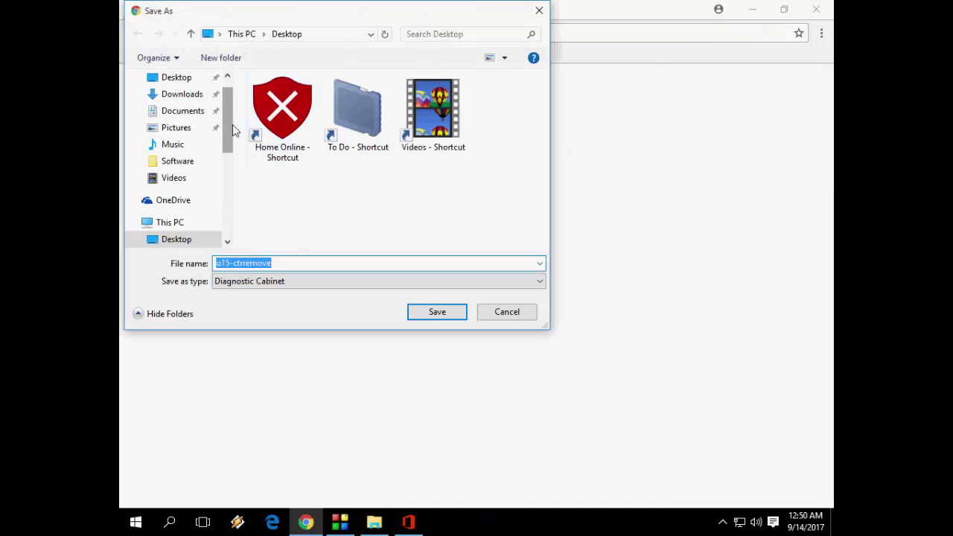
{"action": "left_click", "coordinate": [436, 312]}
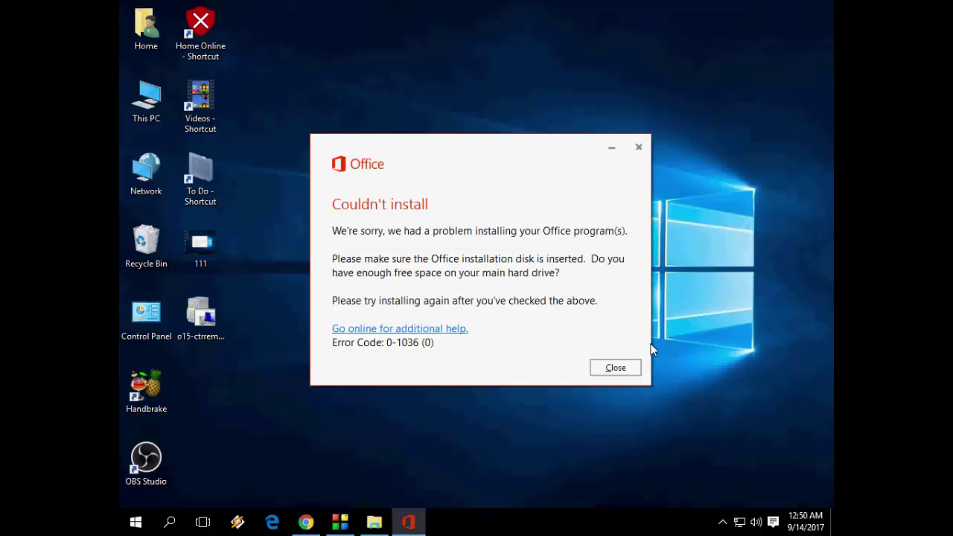
Step: Dismiss the Office installation error, run the downloaded o15-ctrremove tool and confirm removing Office from the computer
{"action": "left_click", "coordinate": [614, 367]}
{"action": "double_click", "coordinate": [200, 314]}
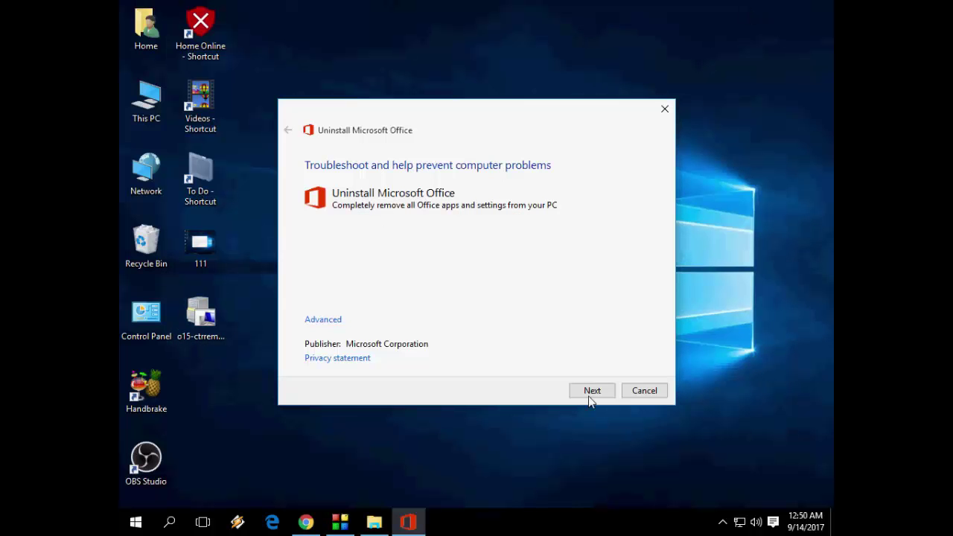
{"action": "left_click", "coordinate": [593, 393]}
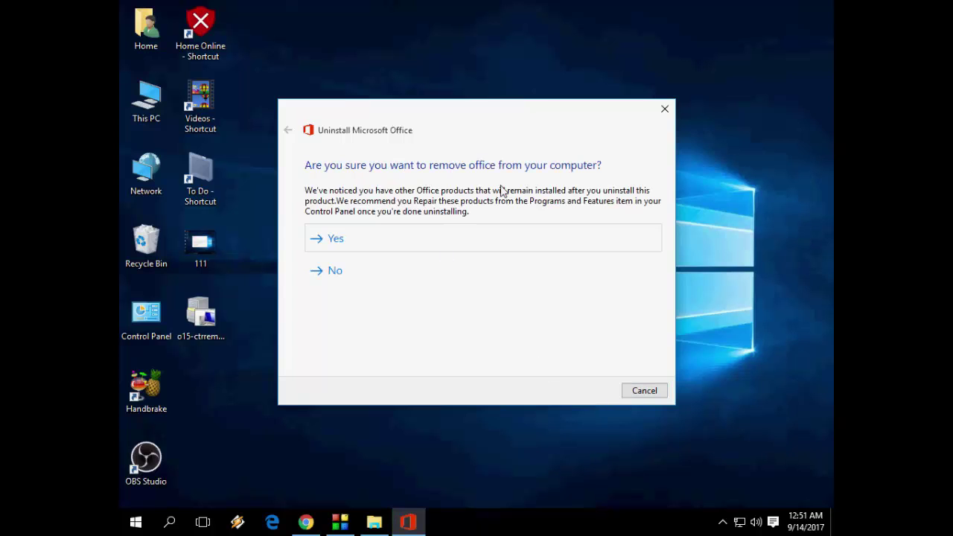
{"action": "left_click", "coordinate": [379, 240]}
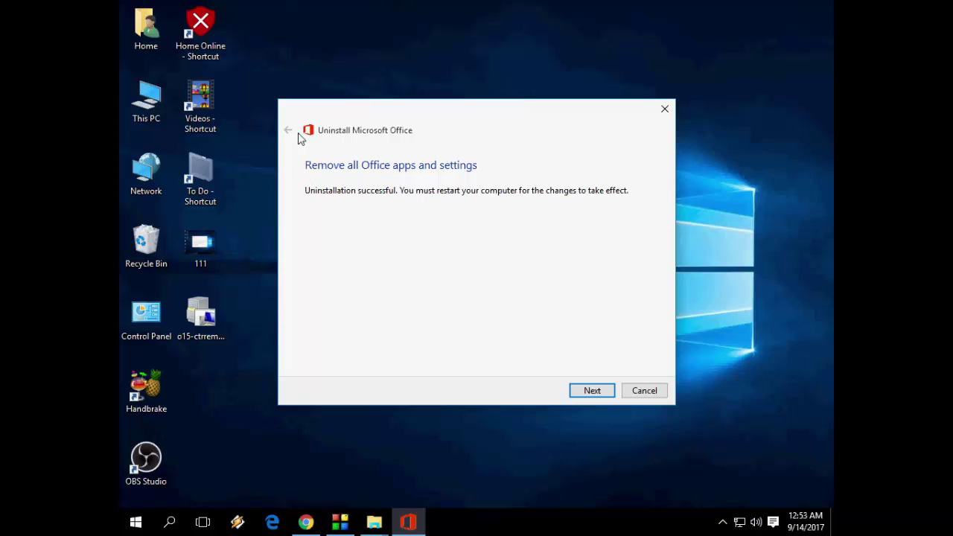
Step: Continue the uninstall tool, agree to completely remove all Office apps and settings, and cancel out of its additional problem detection
{"action": "left_click", "coordinate": [592, 390]}
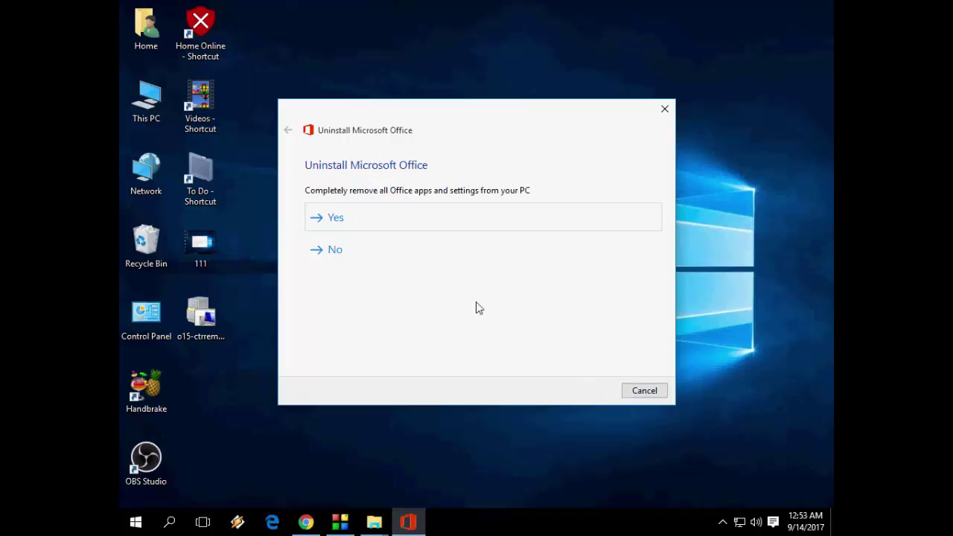
{"action": "key", "text": "Return"}
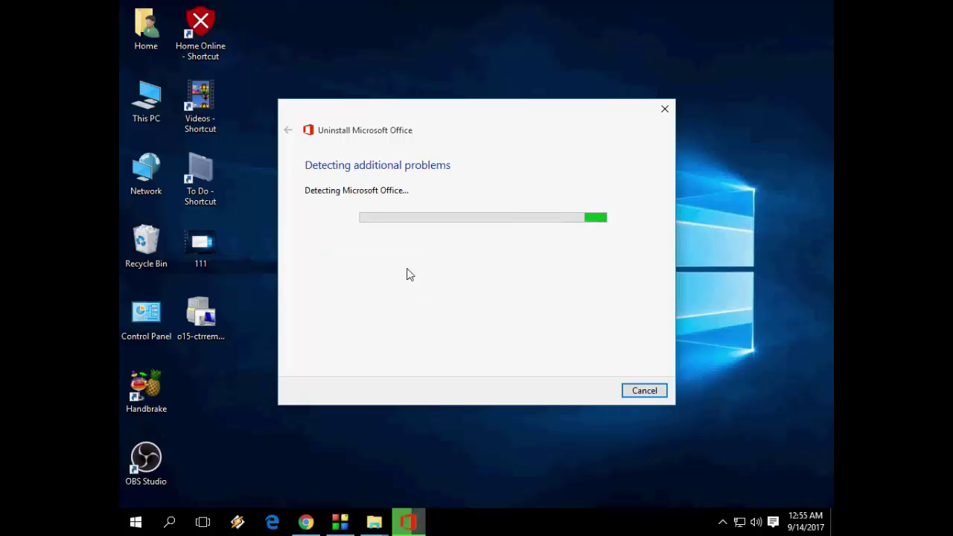
{"action": "left_click", "coordinate": [633, 389]}
{"action": "right_click", "coordinate": [479, 300]}
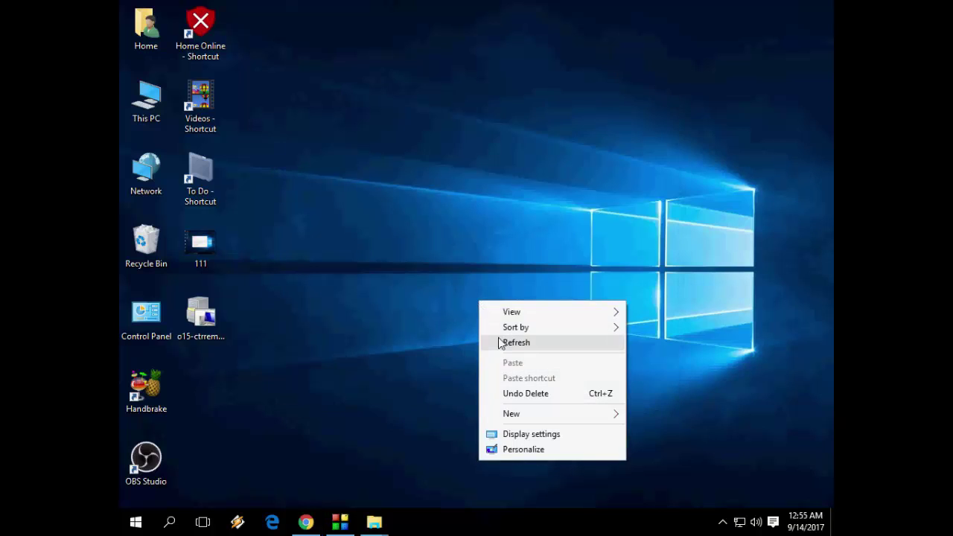
{"action": "left_click", "coordinate": [497, 338]}
{"action": "right_click", "coordinate": [462, 275]}
{"action": "left_click", "coordinate": [485, 317]}
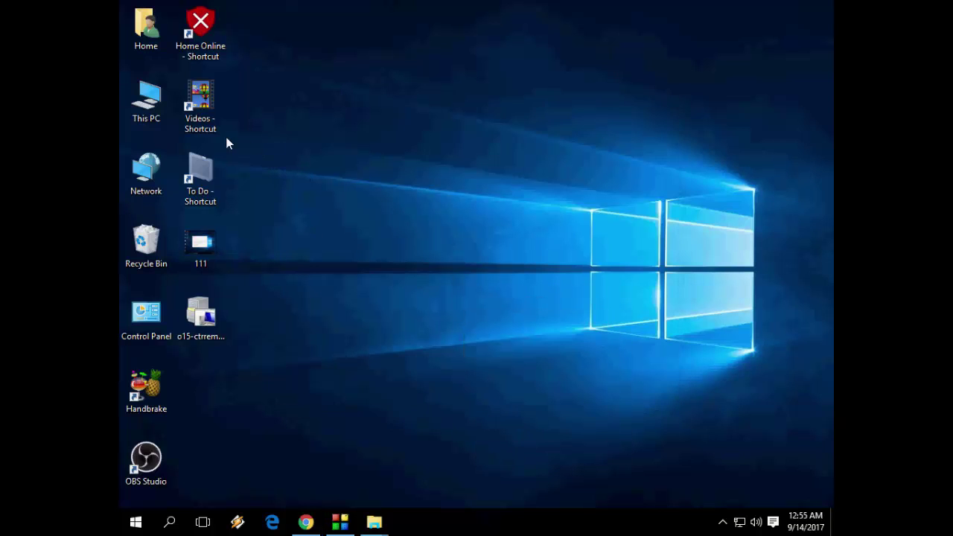
Step: Check the installed programs list in Programs and Features for remaining Microsoft Office entries, and close the window
{"action": "double_click", "coordinate": [157, 325]}
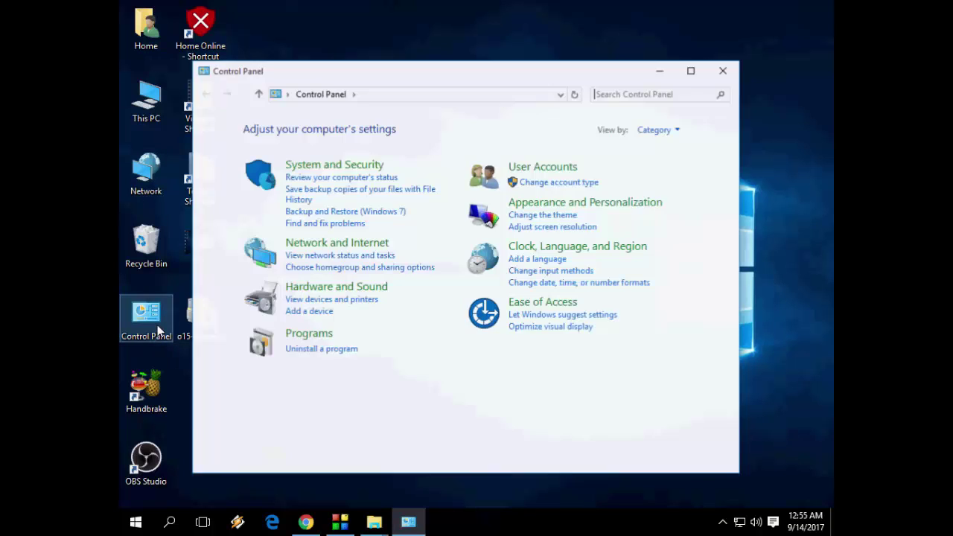
{"action": "left_click", "coordinate": [312, 334]}
{"action": "left_click", "coordinate": [408, 131]}
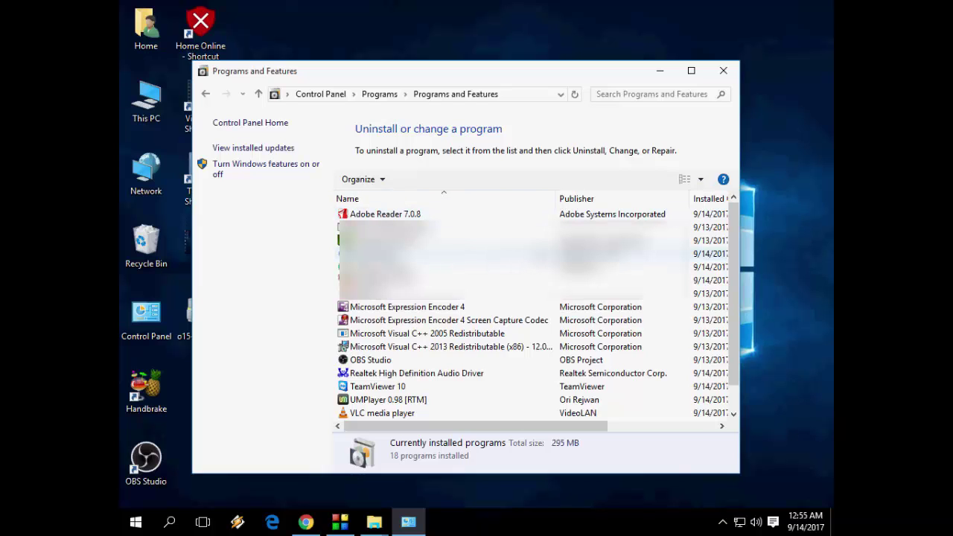
{"action": "left_click", "coordinate": [722, 70]}
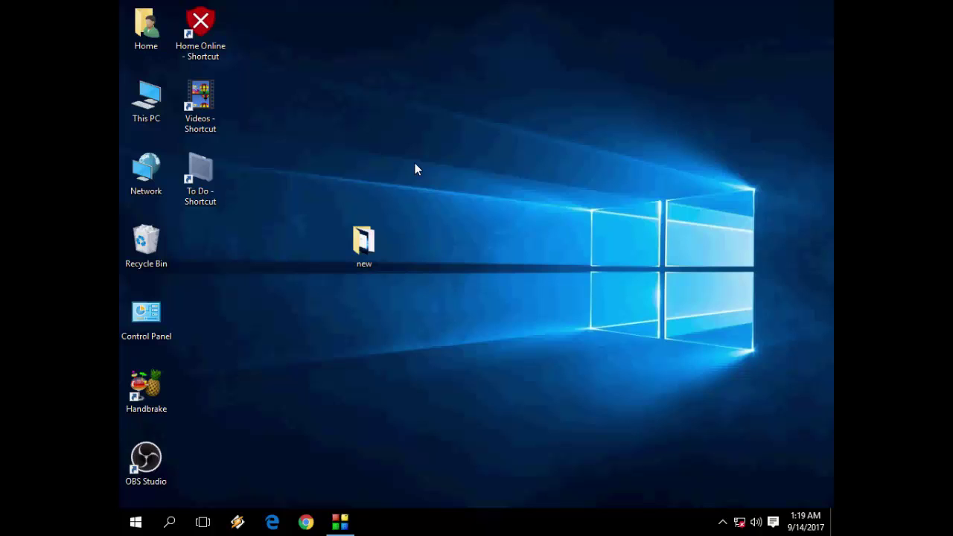
{"action": "right_click", "coordinate": [420, 154]}
{"action": "left_click", "coordinate": [460, 202]}
{"action": "right_click", "coordinate": [459, 201]}
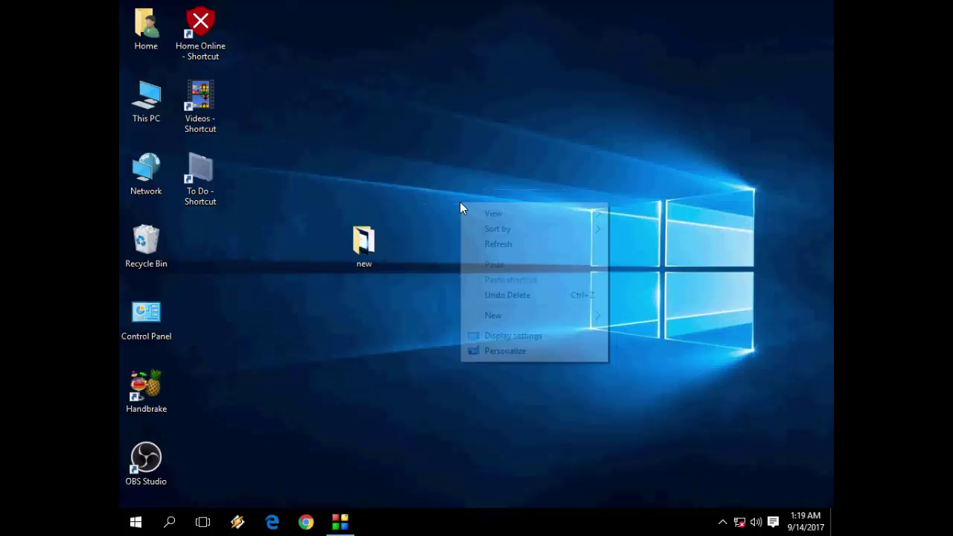
{"action": "left_click", "coordinate": [487, 245]}
Step: End the Microsoft Office Click-to-Run background process in Task Manager
{"action": "right_click", "coordinate": [484, 524]}
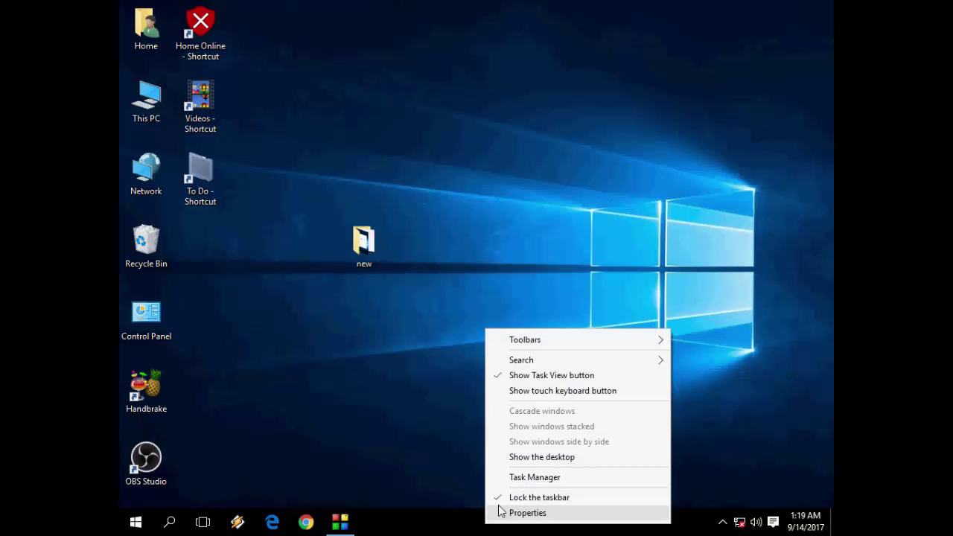
{"action": "left_click", "coordinate": [560, 480]}
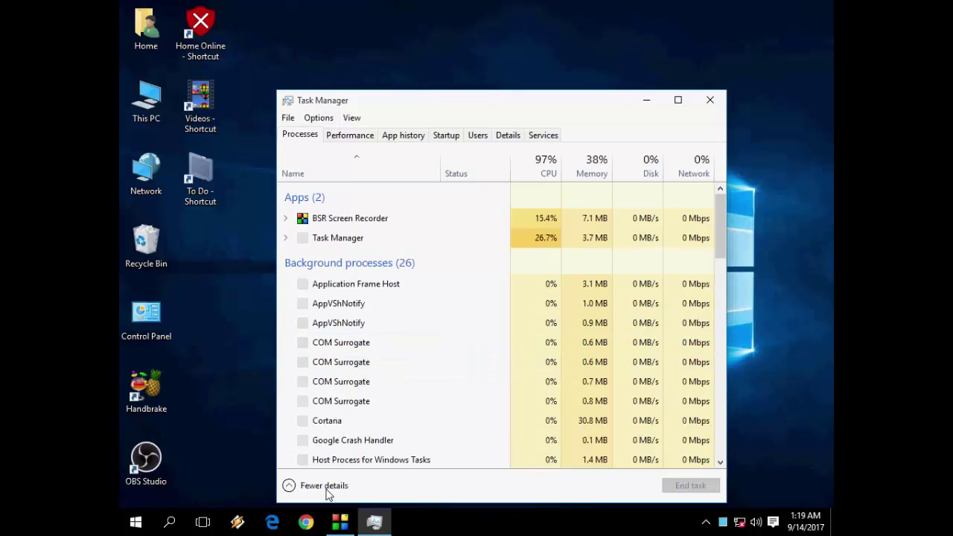
{"action": "scroll", "coordinate": [331, 327], "scroll_direction": "down", "scroll_amount": 2}
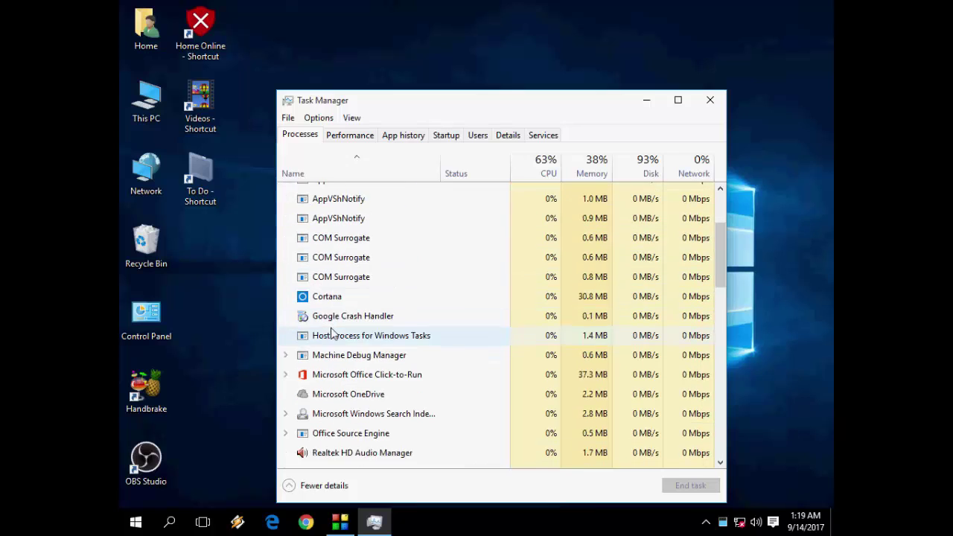
{"action": "left_click", "coordinate": [386, 359]}
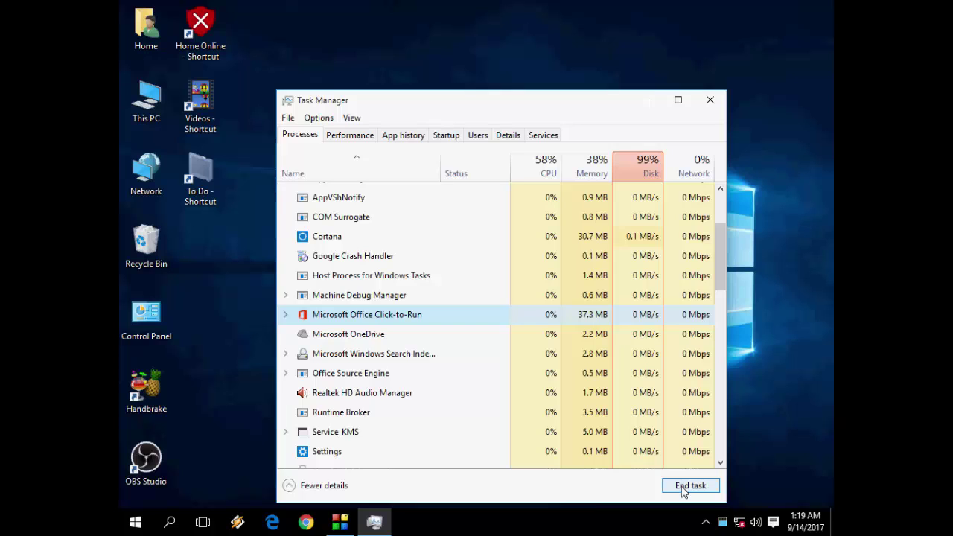
{"action": "left_click", "coordinate": [683, 487]}
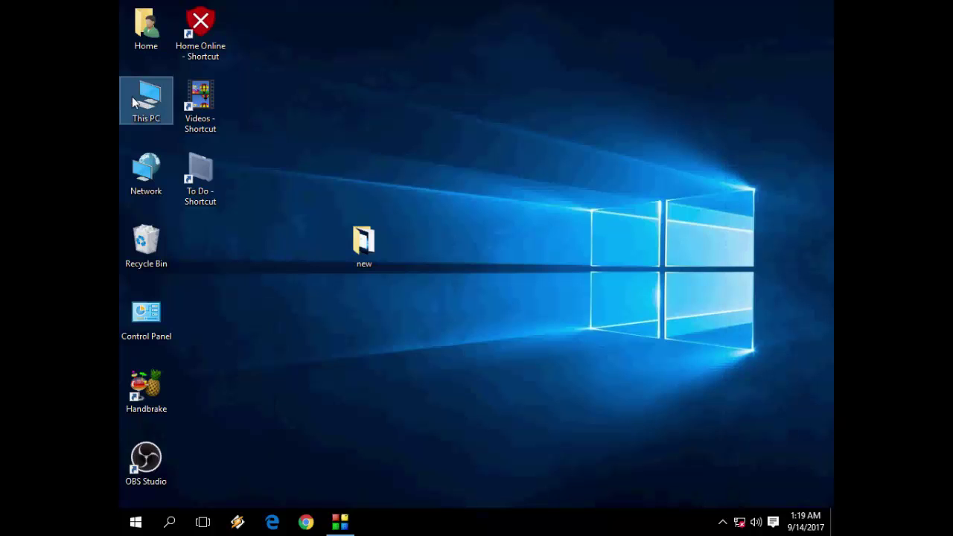
Step: Open the Microsoft Office folder inside Program Files on Local Disk (C:)
{"action": "double_click", "coordinate": [132, 96]}
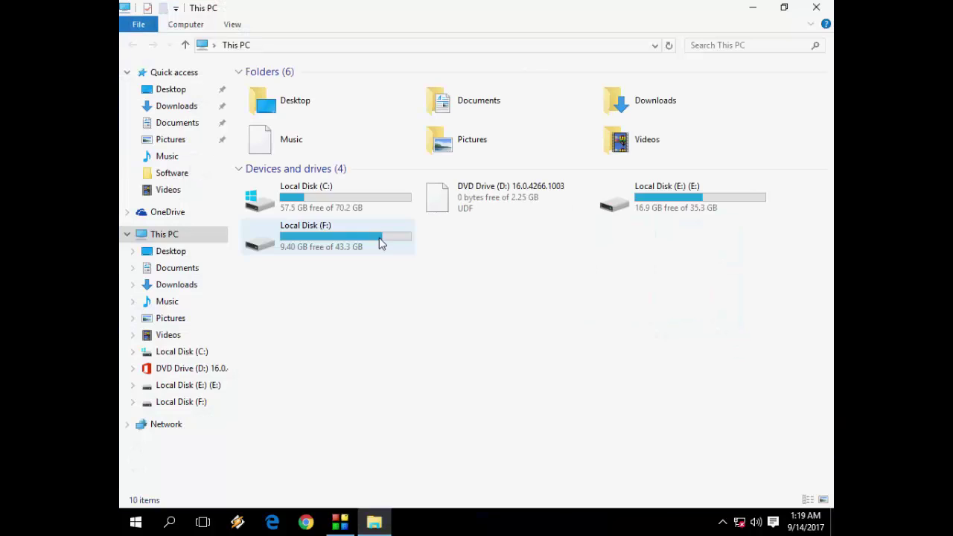
{"action": "double_click", "coordinate": [349, 209]}
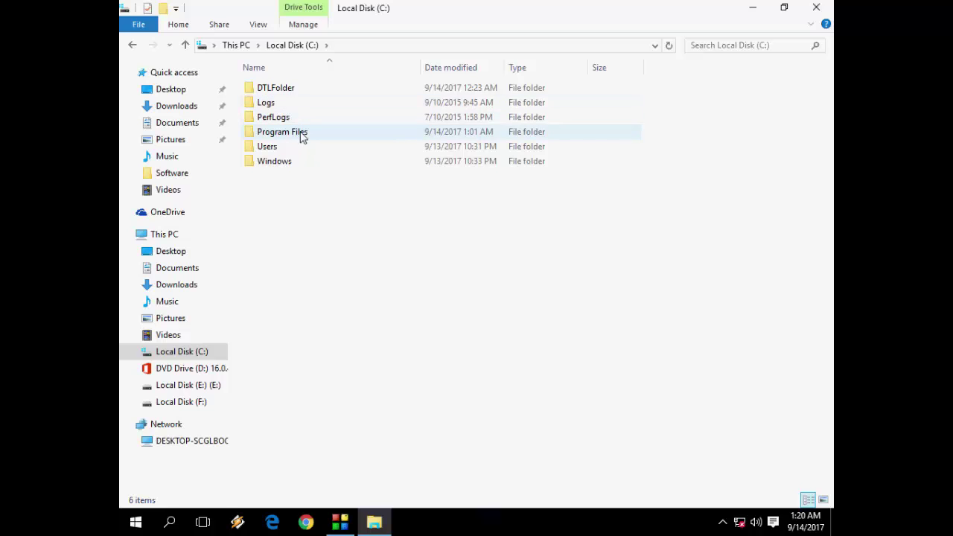
{"action": "double_click", "coordinate": [302, 134]}
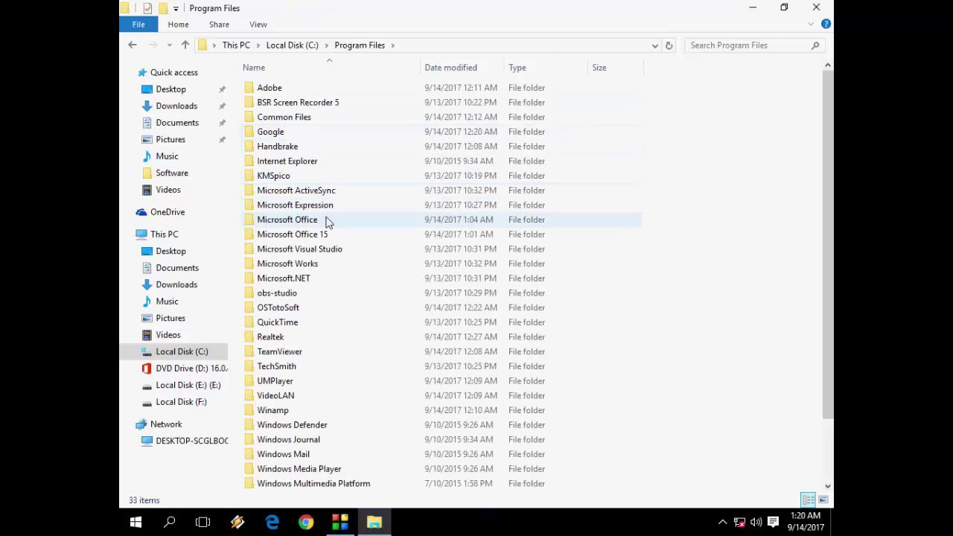
{"action": "double_click", "coordinate": [294, 220]}
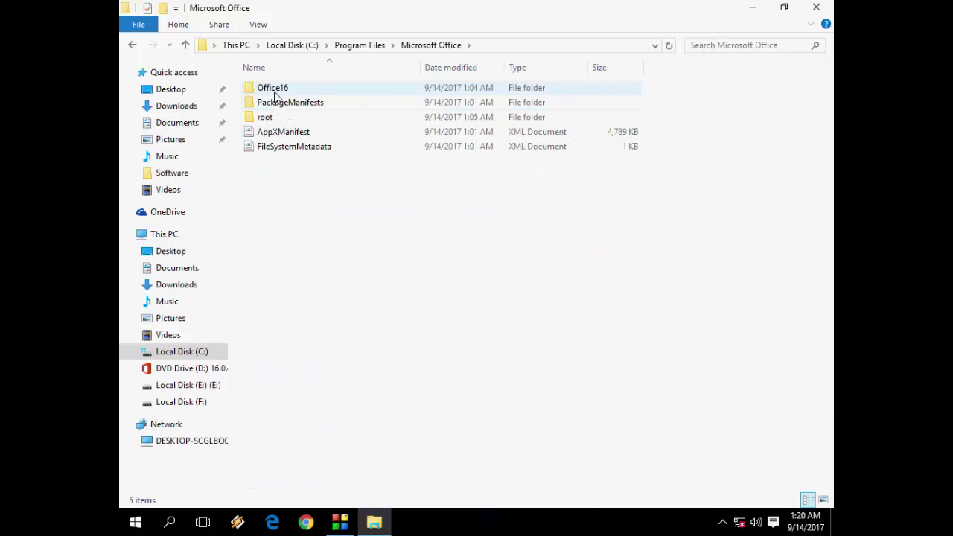
Step: Examine the Office16 folder's contents and its available actions such as Delete, without deleting it, and close the File Explorer window
{"action": "right_click", "coordinate": [275, 95]}
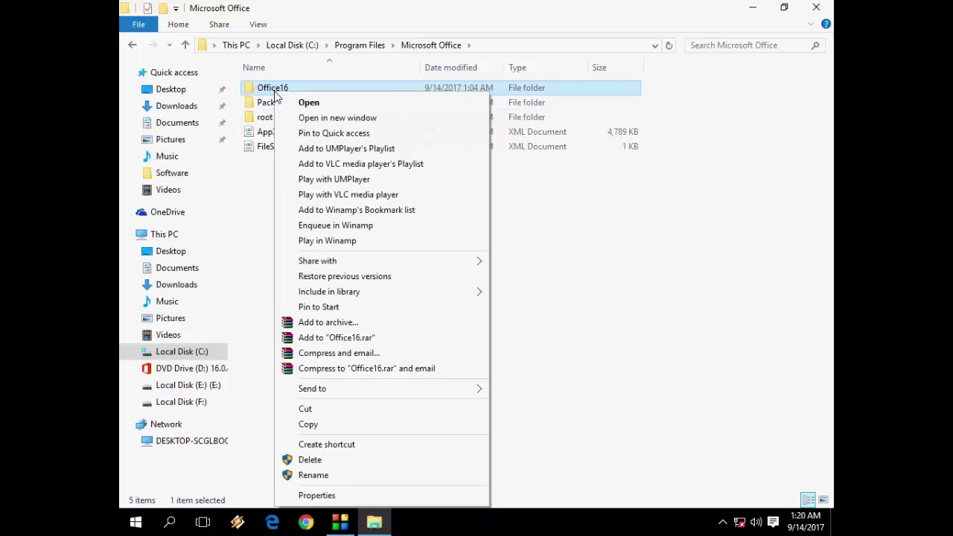
{"action": "key", "text": "Escape"}
{"action": "double_click", "coordinate": [276, 95]}
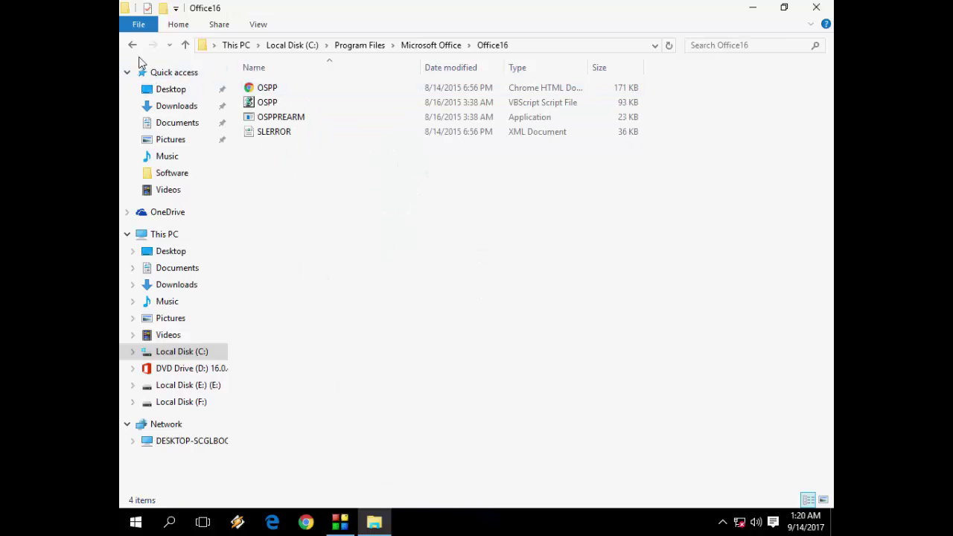
{"action": "left_click", "coordinate": [133, 47]}
{"action": "right_click", "coordinate": [270, 88]}
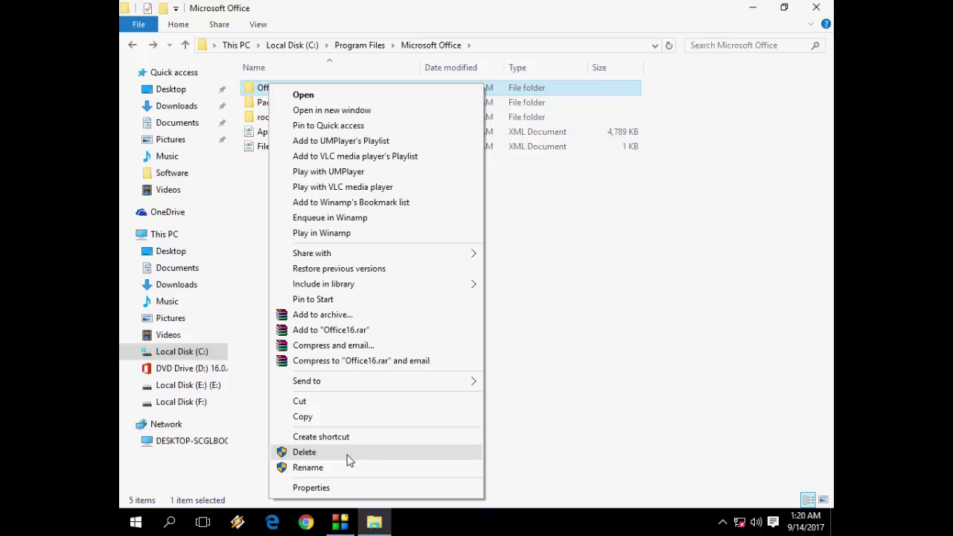
{"action": "key", "text": "Escape"}
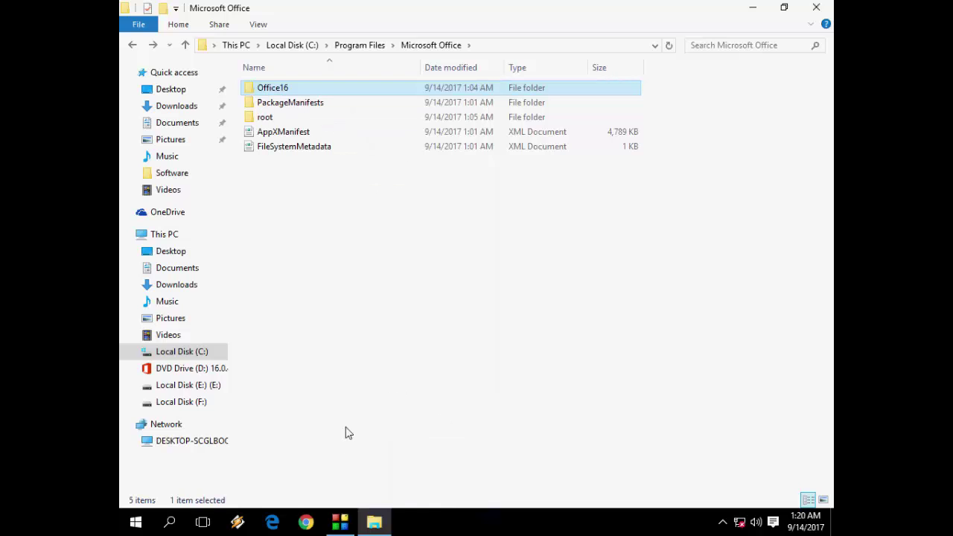
{"action": "left_click", "coordinate": [130, 45]}
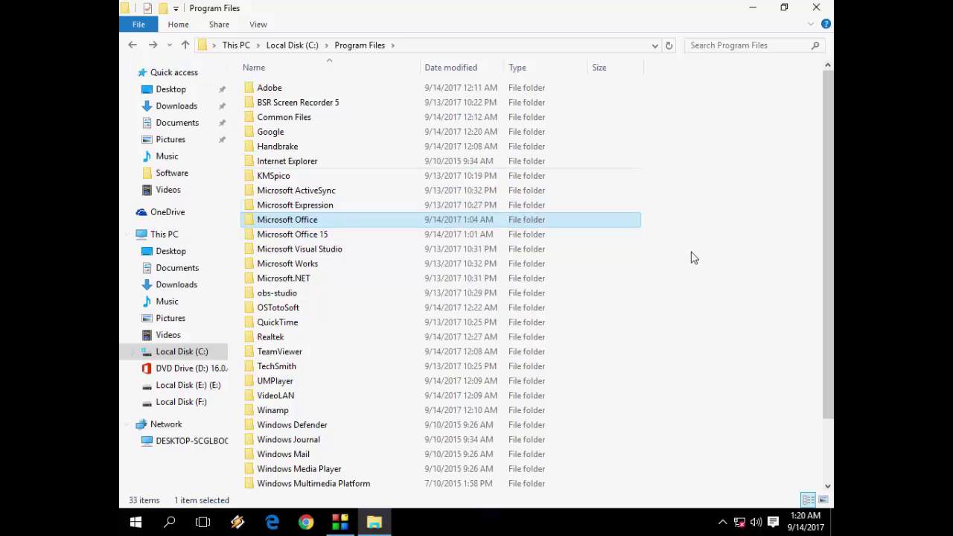
{"action": "left_click", "coordinate": [814, 7]}
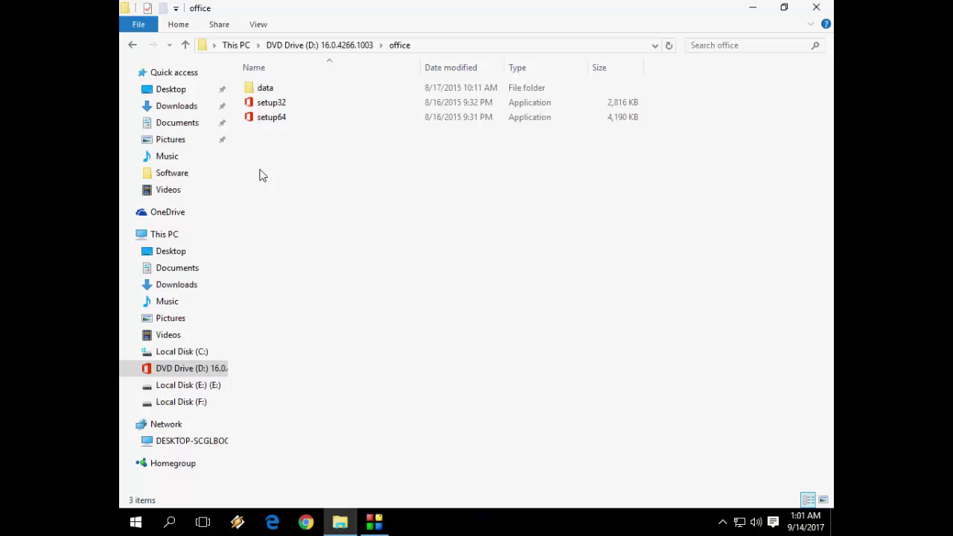
Step: Run setup32 from the DVD drive's office folder to start installing Office, and reposition the installer window clear of the desktop icons
{"action": "left_click", "coordinate": [285, 108]}
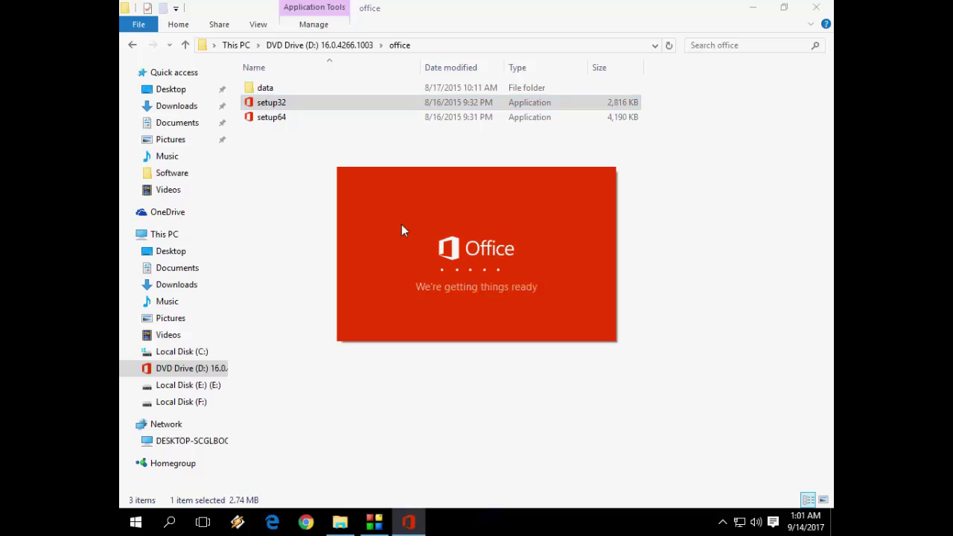
{"action": "left_click", "coordinate": [754, 9]}
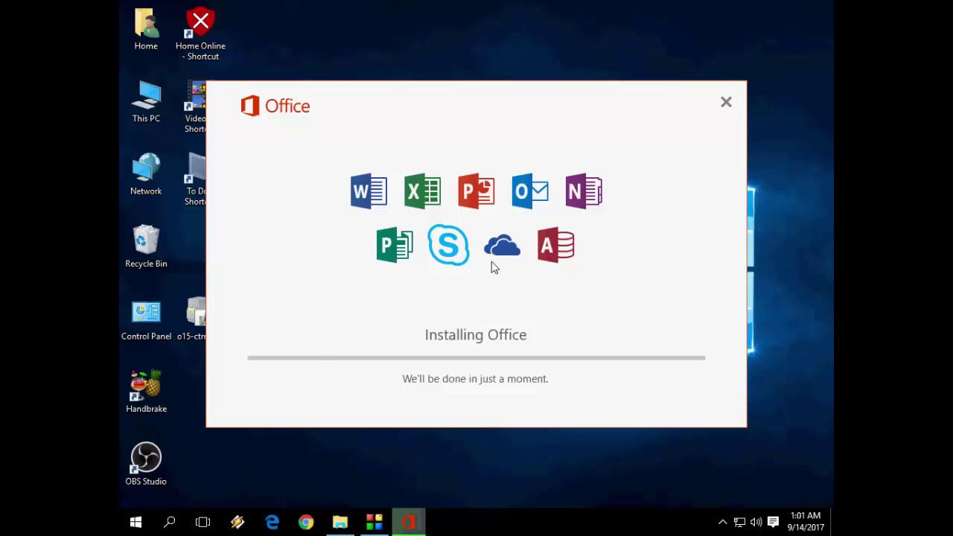
{"action": "left_click_drag", "start_coordinate": [430, 96], "coordinate": [555, 90]}
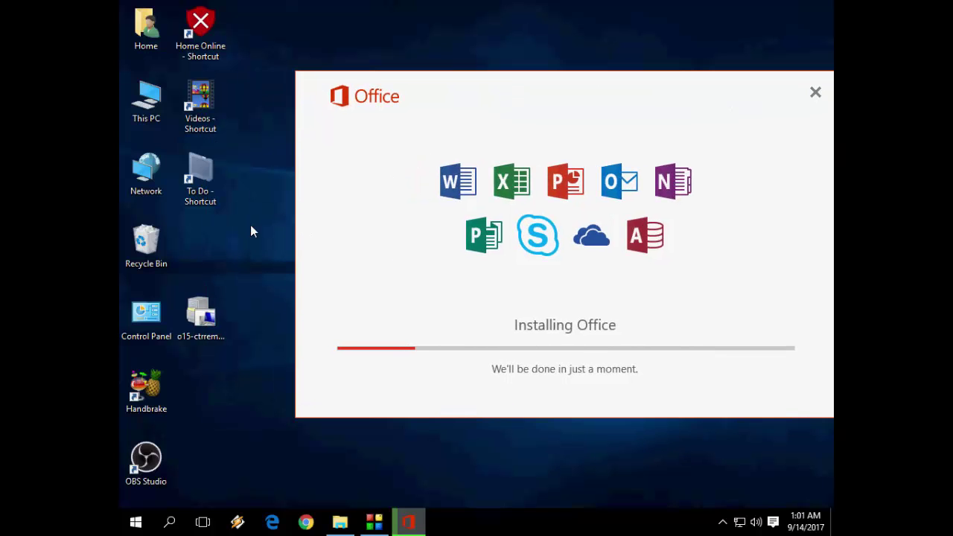
{"action": "left_click_drag", "start_coordinate": [484, 93], "coordinate": [441, 87]}
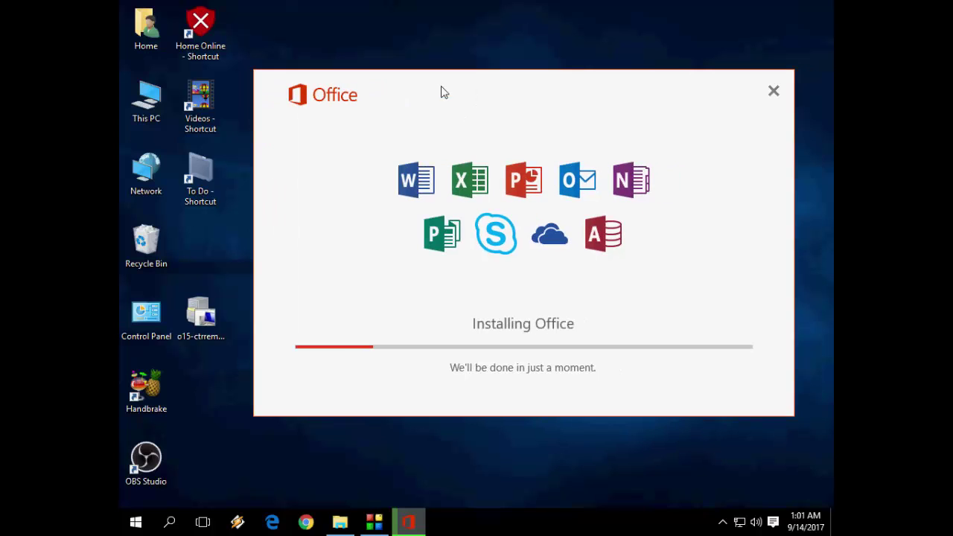
{"action": "left_click_drag", "start_coordinate": [441, 86], "coordinate": [447, 85]}
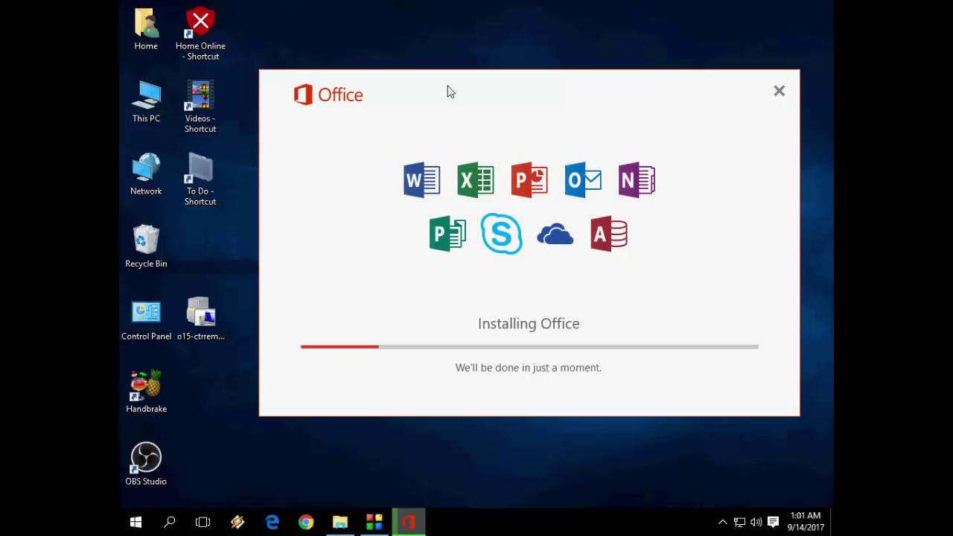